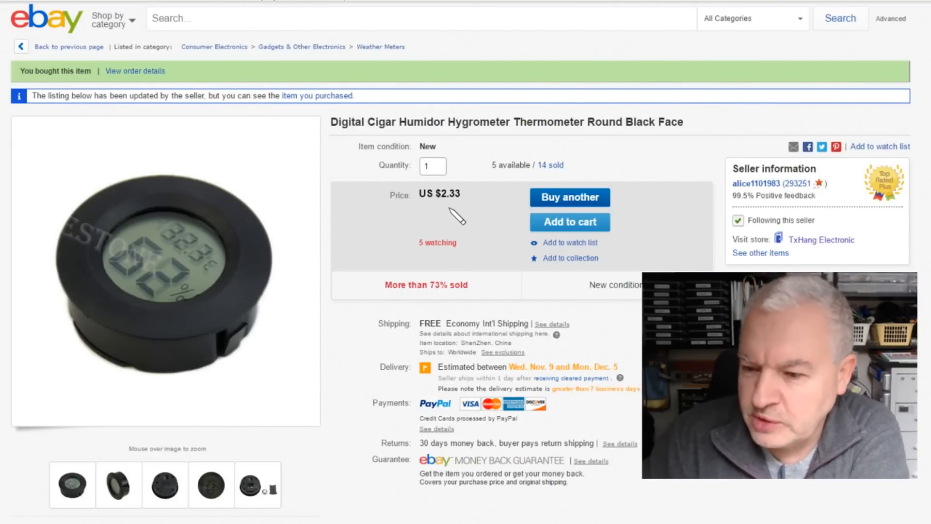
scroll(476, 320, down, 4)
scroll(472, 320, down, 6)
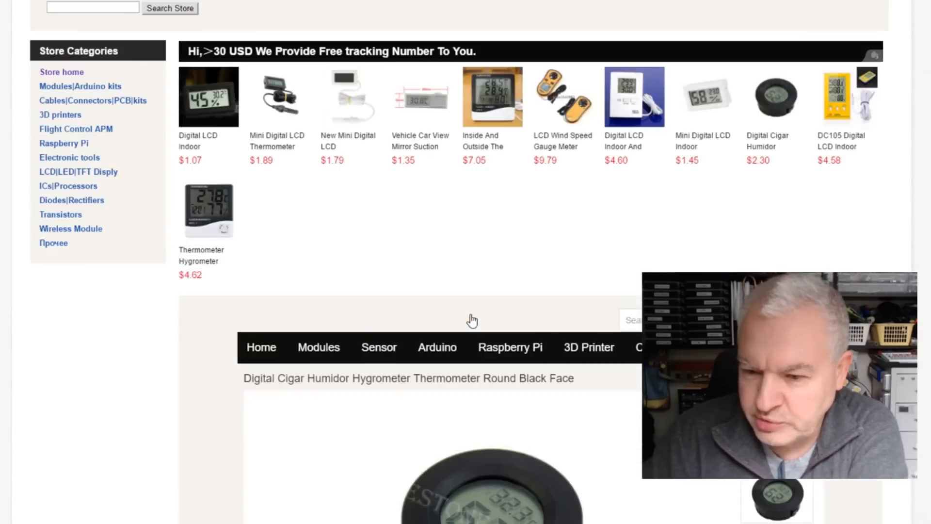
scroll(471, 320, down, 7)
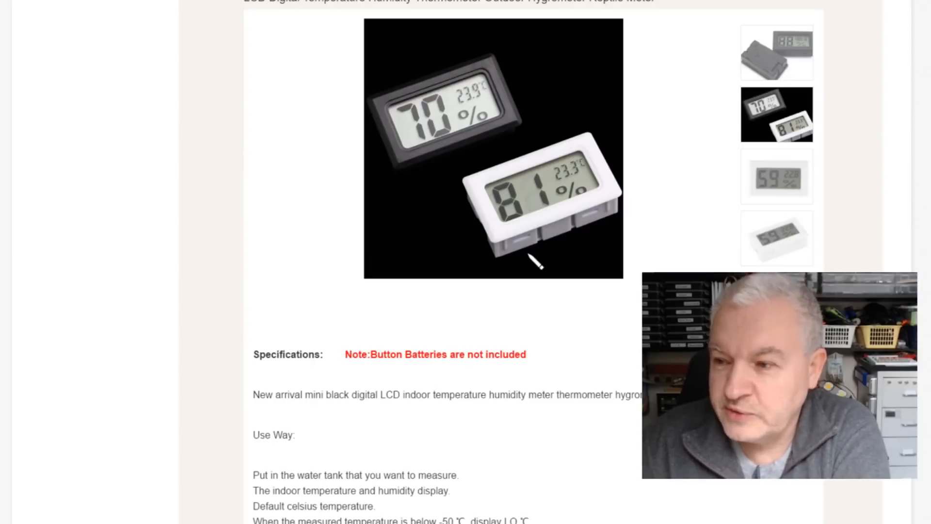
scroll(499, 162, down, 1)
scroll(498, 161, down, 3)
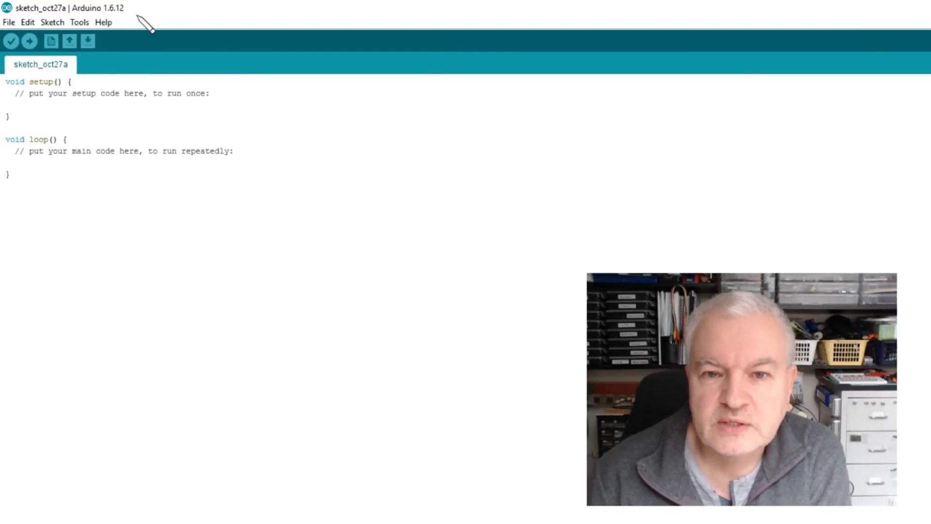
Bring up the Library Manager via Sketch > Include Library to look up the si7021 library.
click(51, 22)
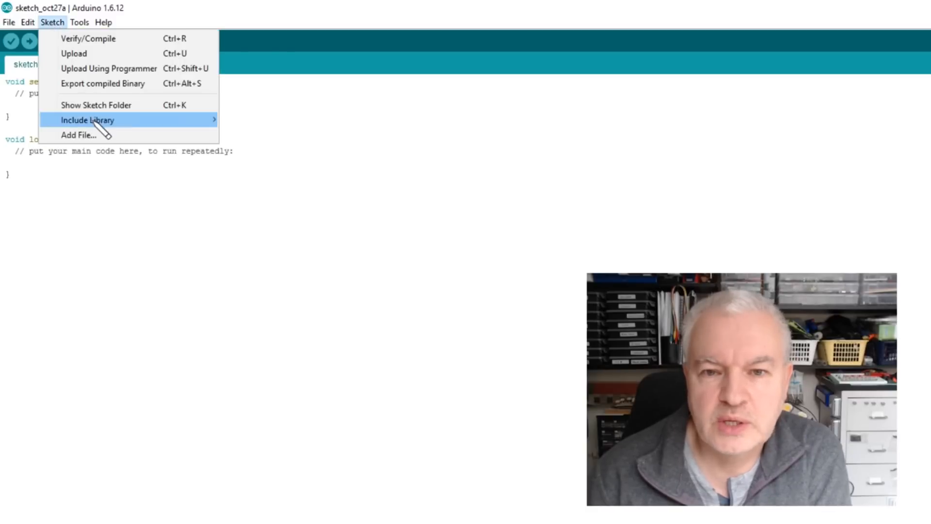
mouse_move(88, 120)
click(250, 131)
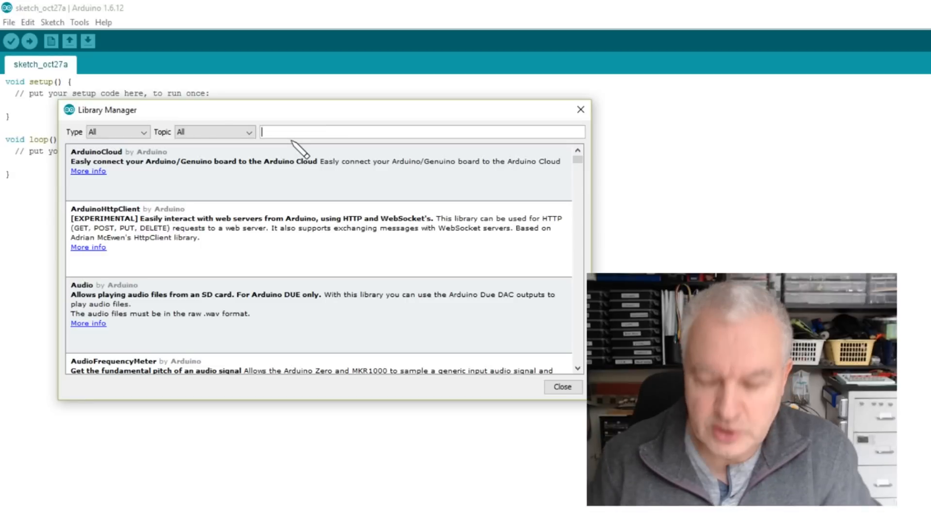
text(si7021)
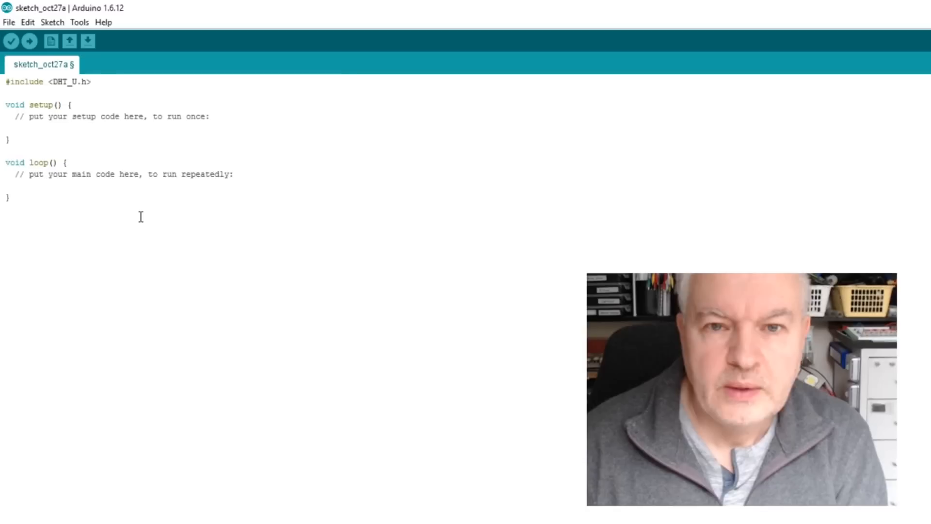
Load the i2c_SI7021 example from File > Examples and maximize its window.
click(9, 22)
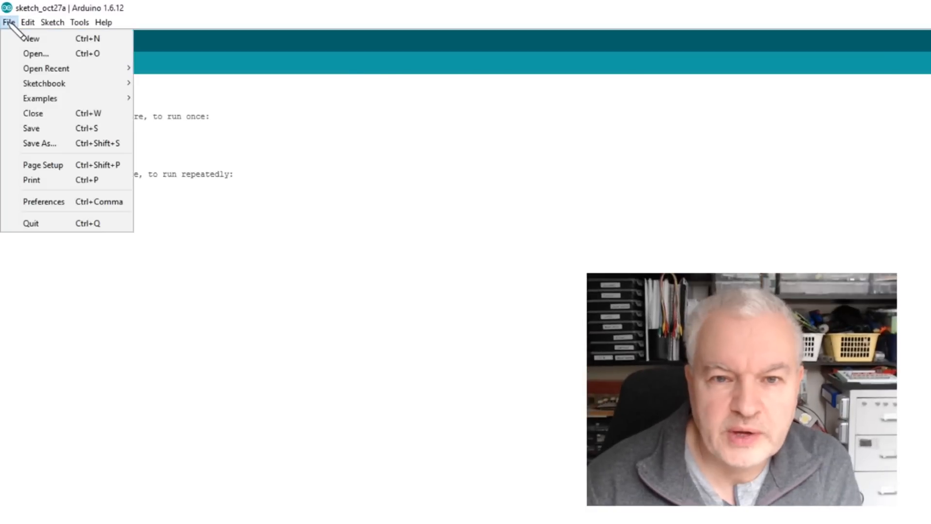
mouse_move(40, 98)
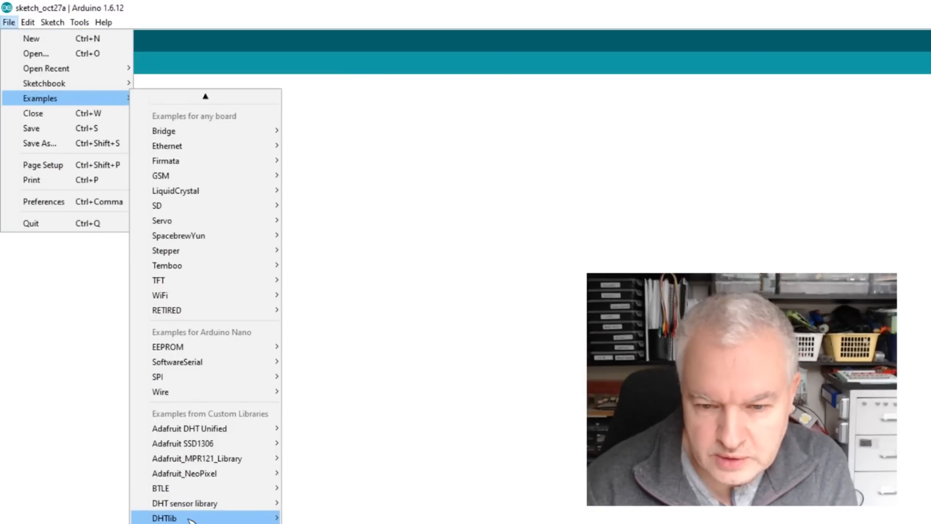
mouse_move(189, 520)
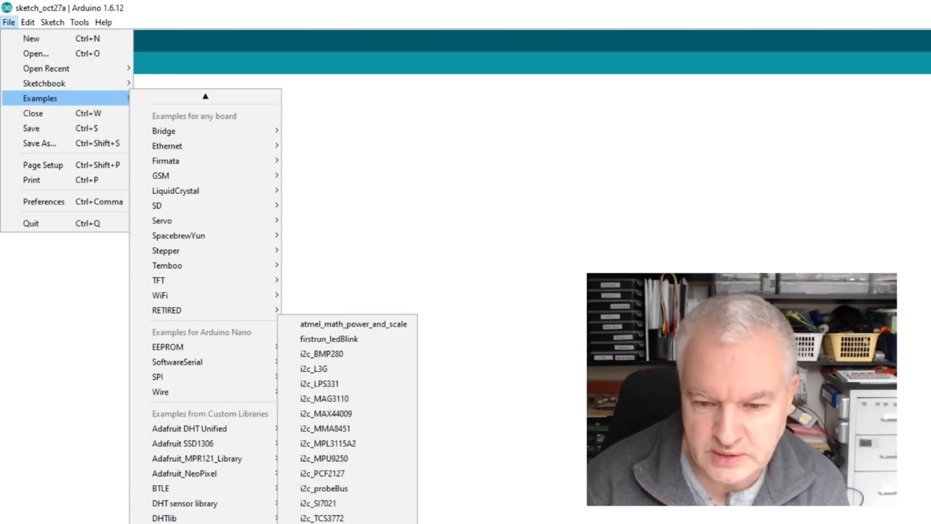
click(320, 502)
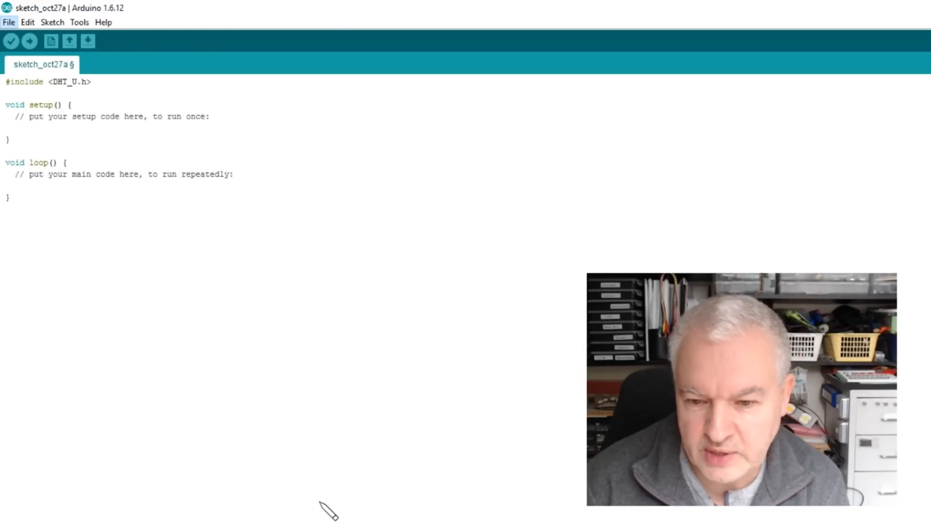
click(596, 152)
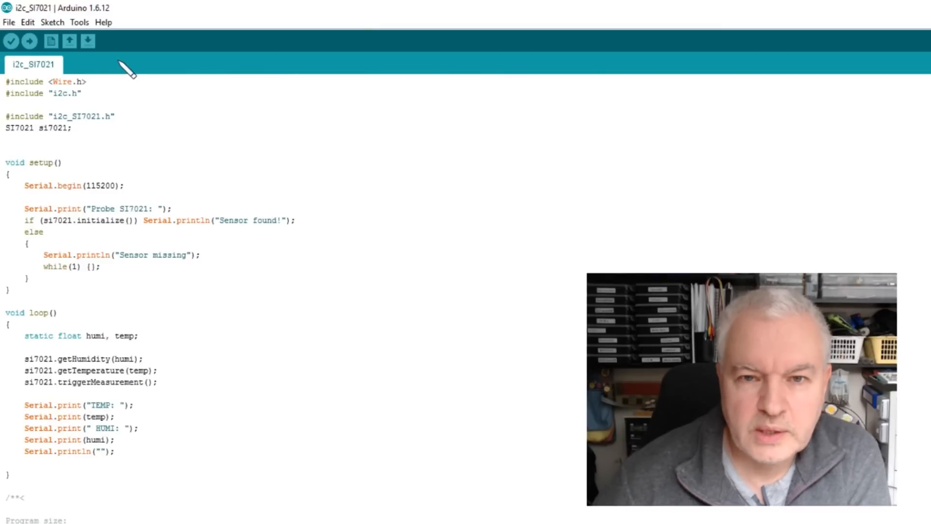
Select Arduino Uno as the board and COM3 as its serial port under Tools.
click(80, 23)
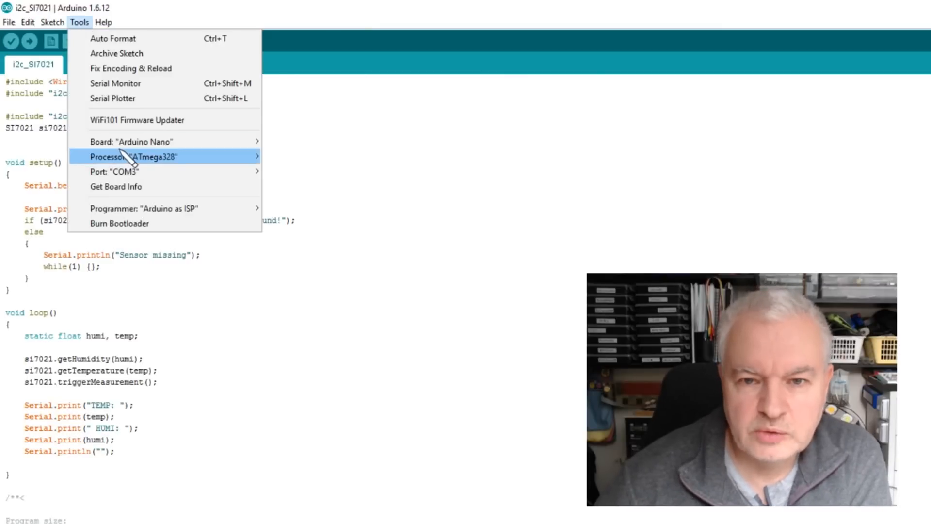
mouse_move(131, 141)
click(303, 187)
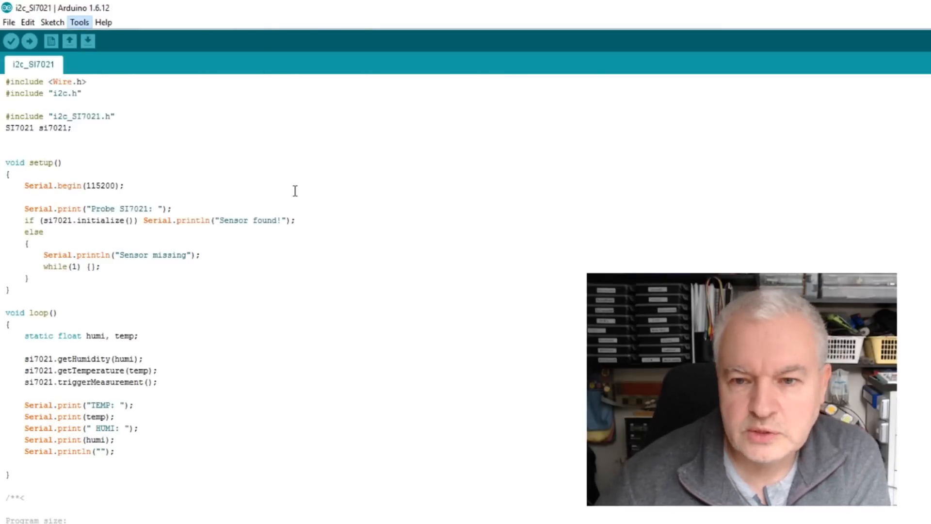
click(83, 24)
mouse_move(114, 156)
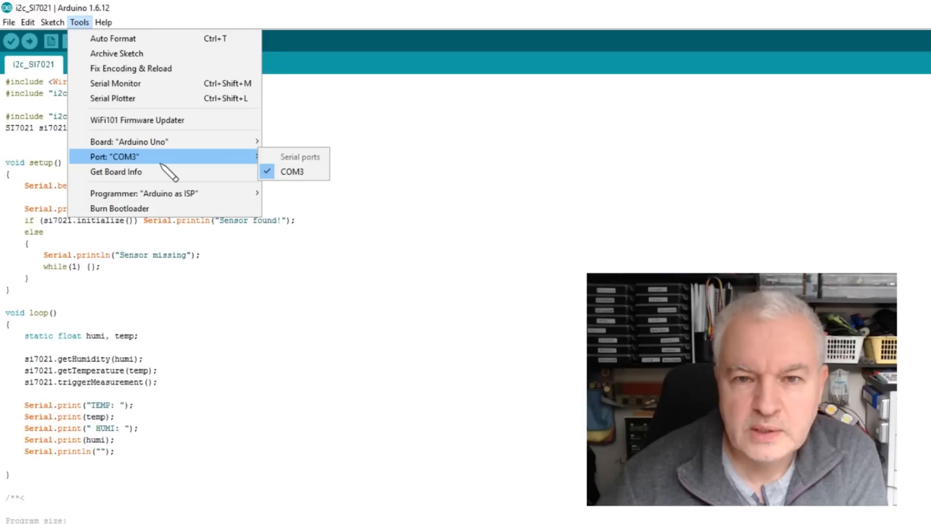
click(29, 41)
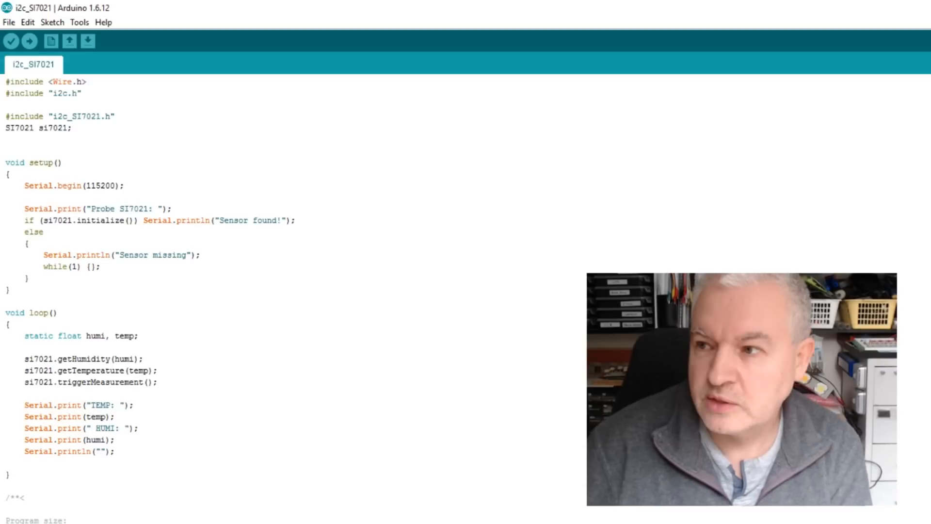
Show the serial monitor in the upper left, trying 9600 baud before settling on 115200.
key(ctrl+shift+m)
drag(480, 308, 207, 126)
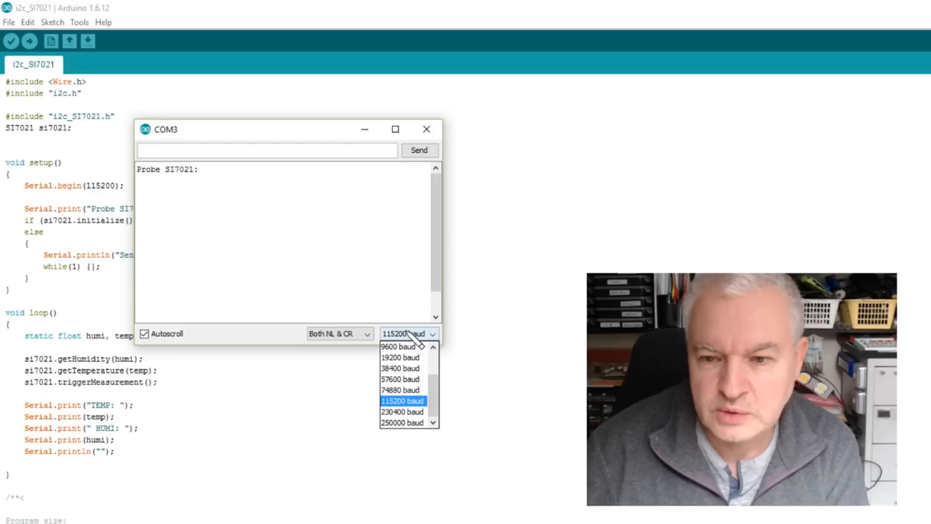
click(409, 346)
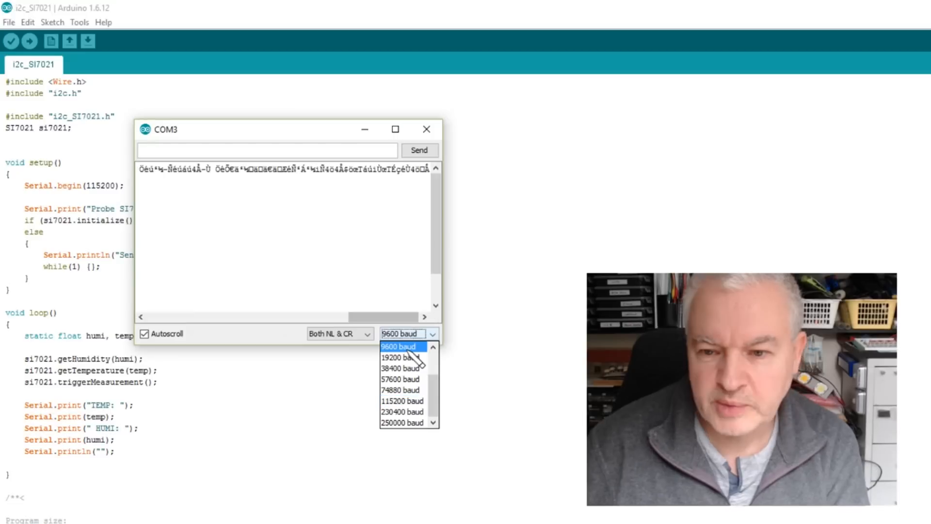
click(406, 400)
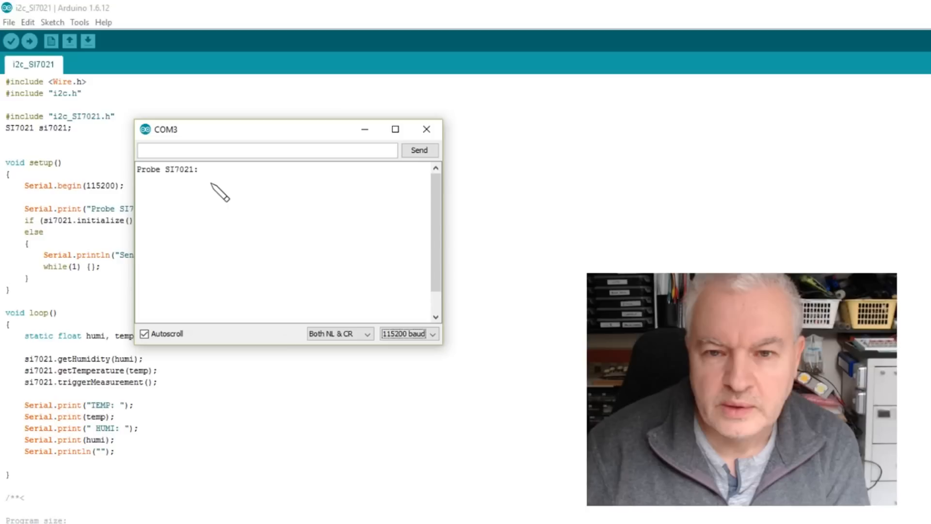
Set carriage-return line ending, try 230400 baud, then return to 115200 for readable TEMP and HUMI output.
click(363, 333)
click(364, 367)
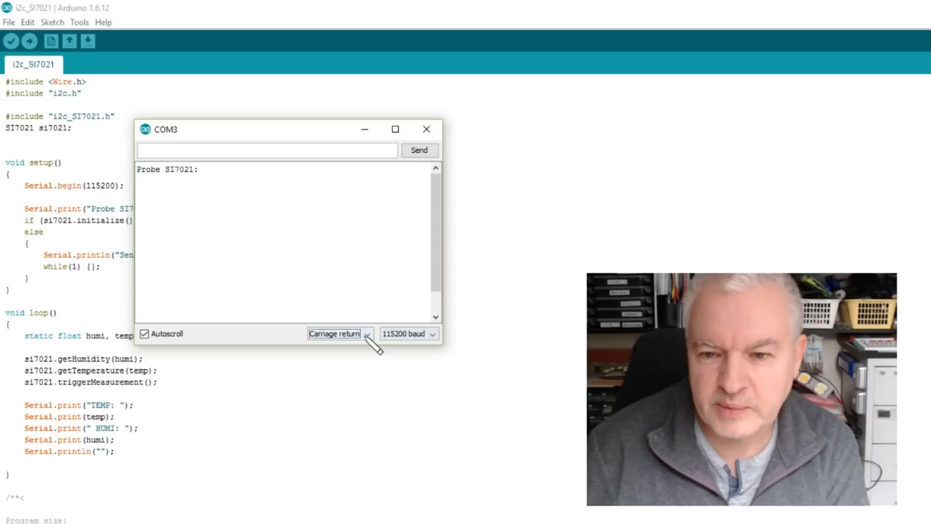
key(Down)
click(407, 333)
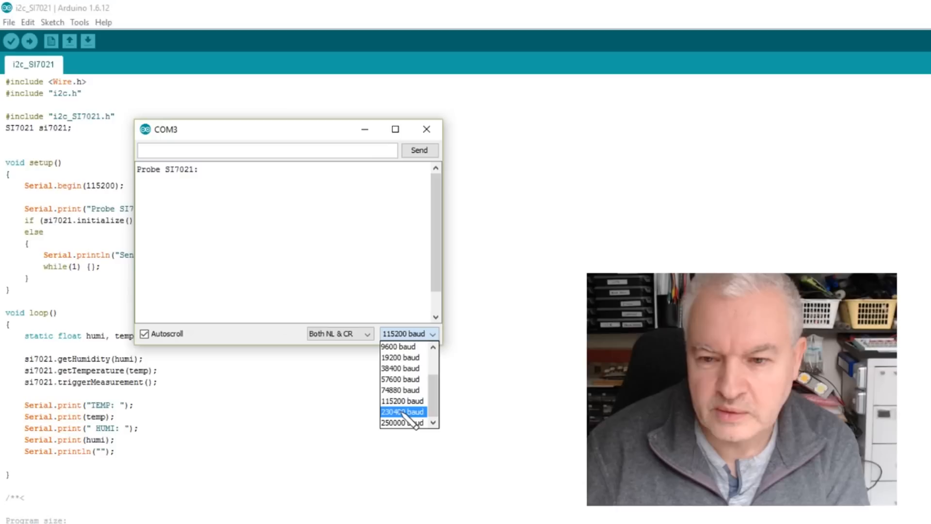
click(399, 411)
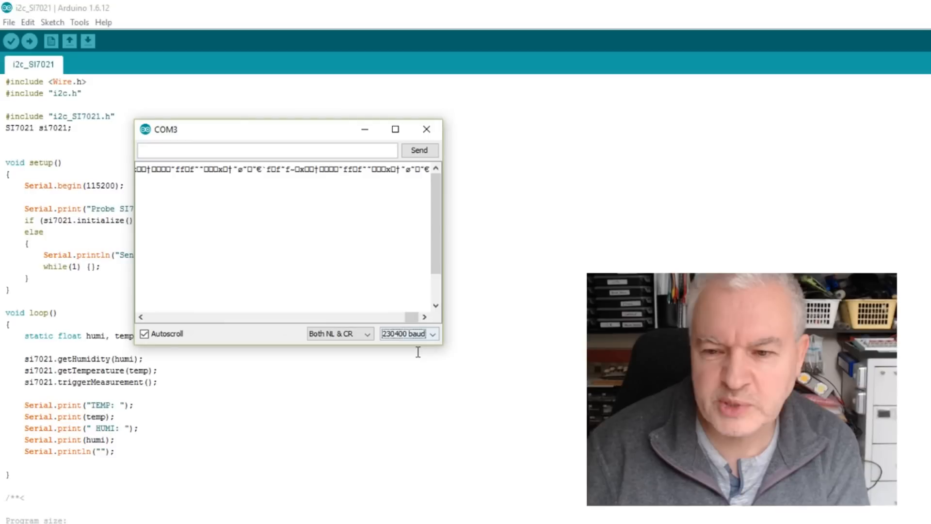
key(Up)
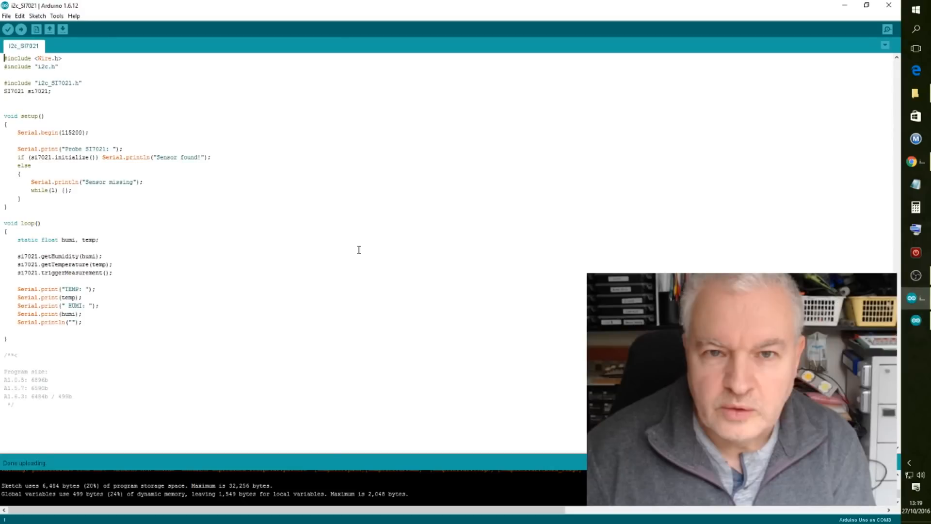
Load the U8glib HelloWorld example from File > Examples.
click(6, 16)
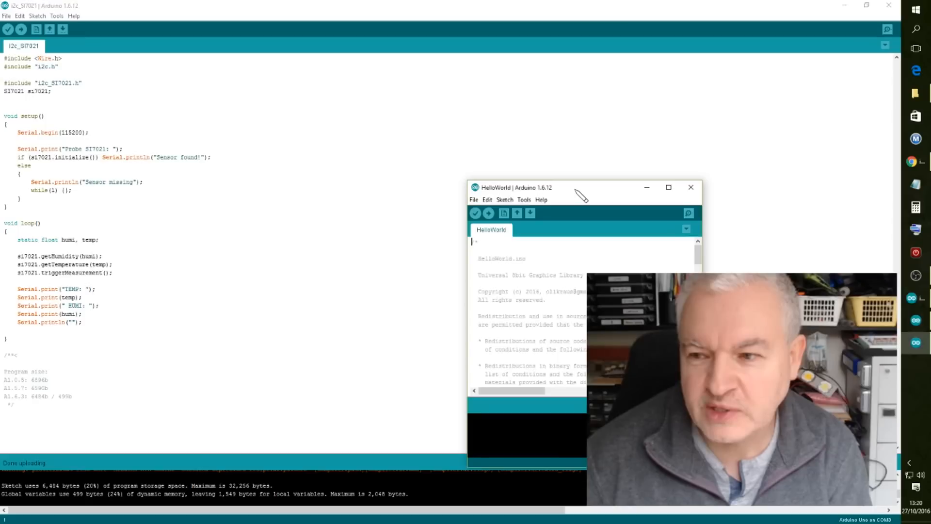
Move the HelloWorld window to the upper left and maximize it.
drag(581, 195, 156, 79)
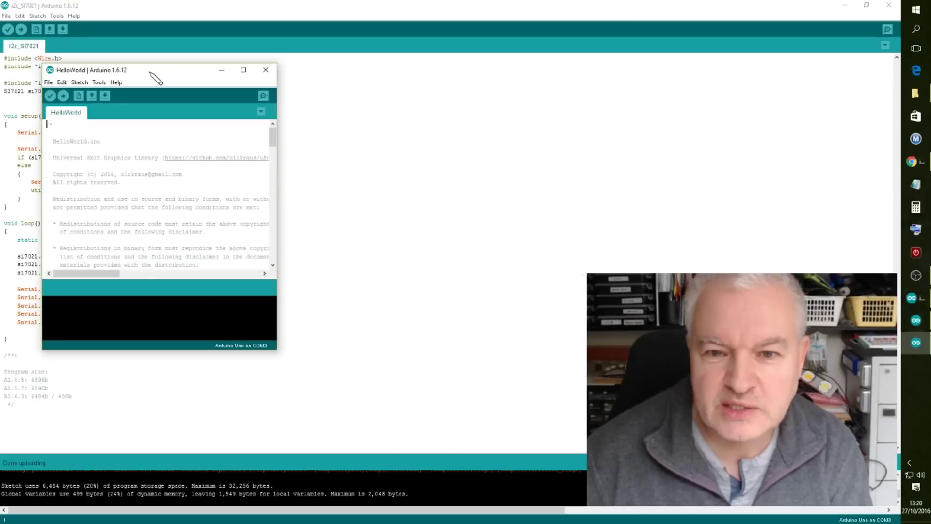
click(243, 71)
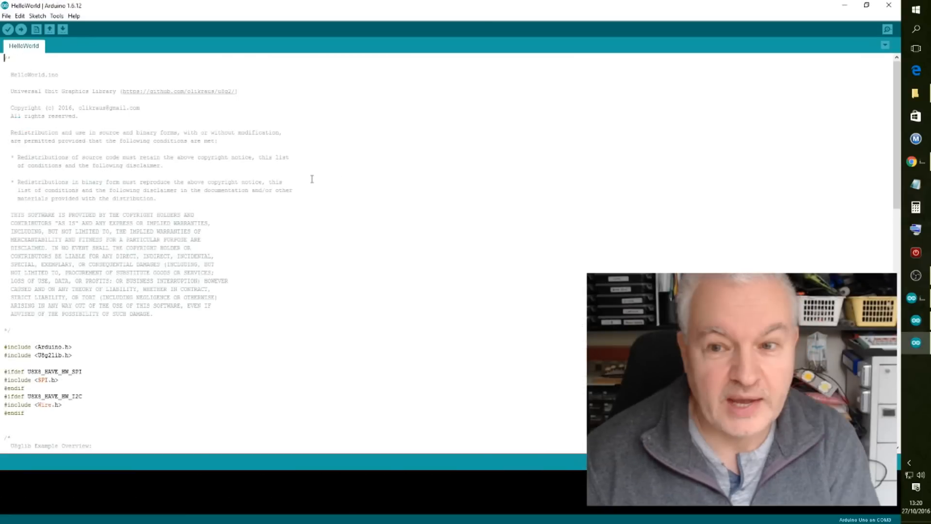